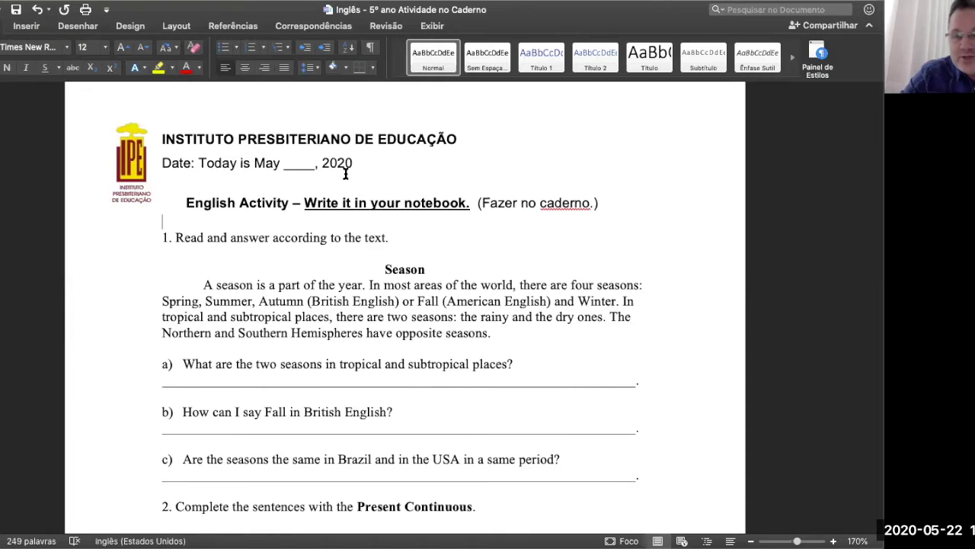
# - Type 'is cooking' after 'My father' in sentence 2a, fixing the typo
pyautogui.scroll(2, 237, 307)
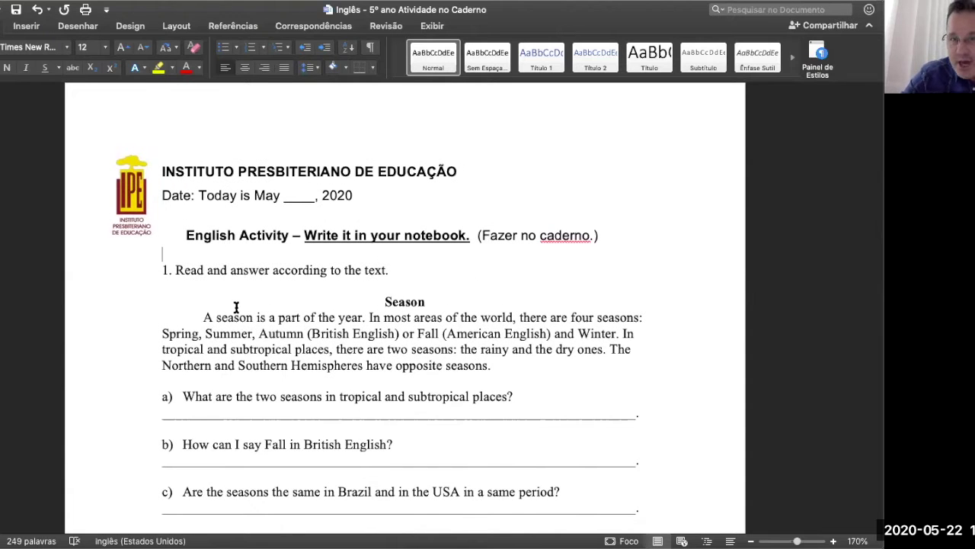
pyautogui.scroll(-20, 236, 307)
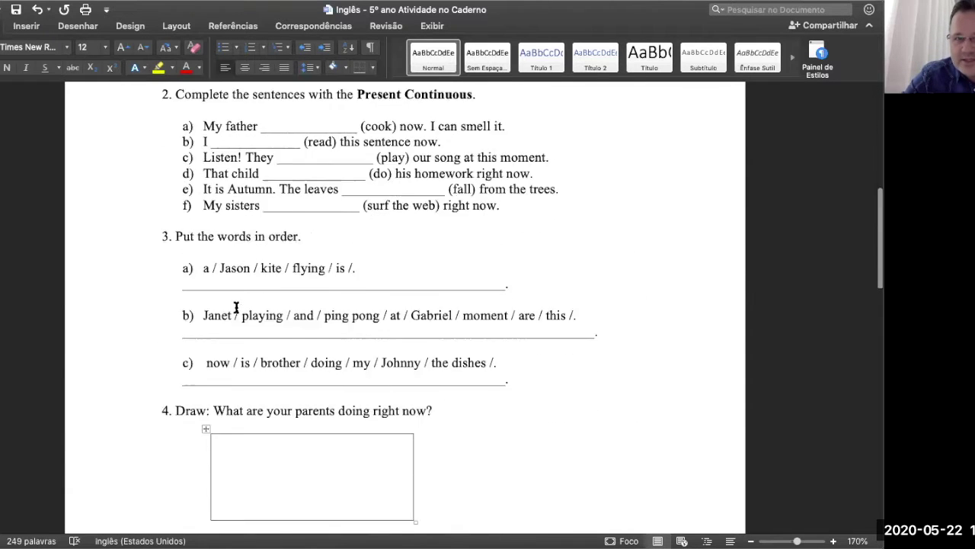
pyautogui.scroll(20, 236, 307)
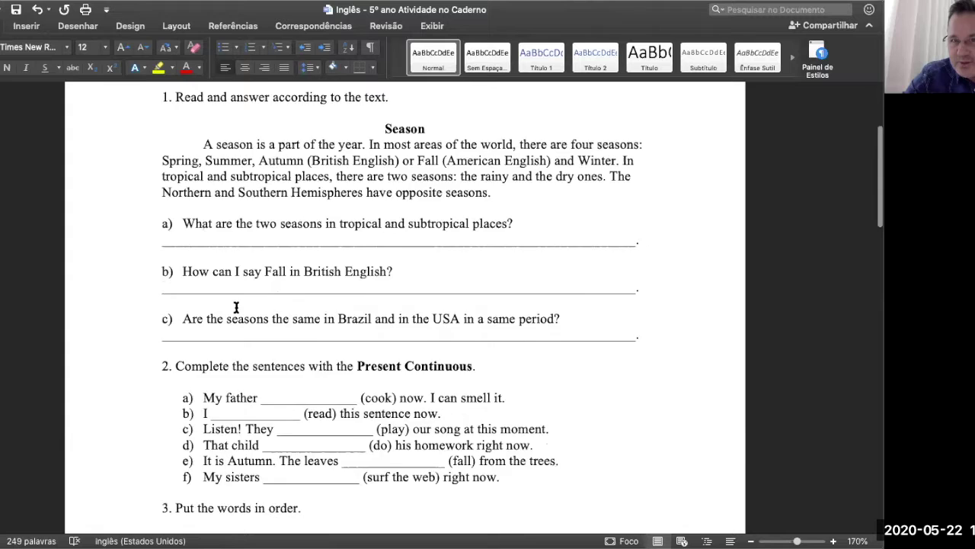
pyautogui.scroll(1, 237, 308)
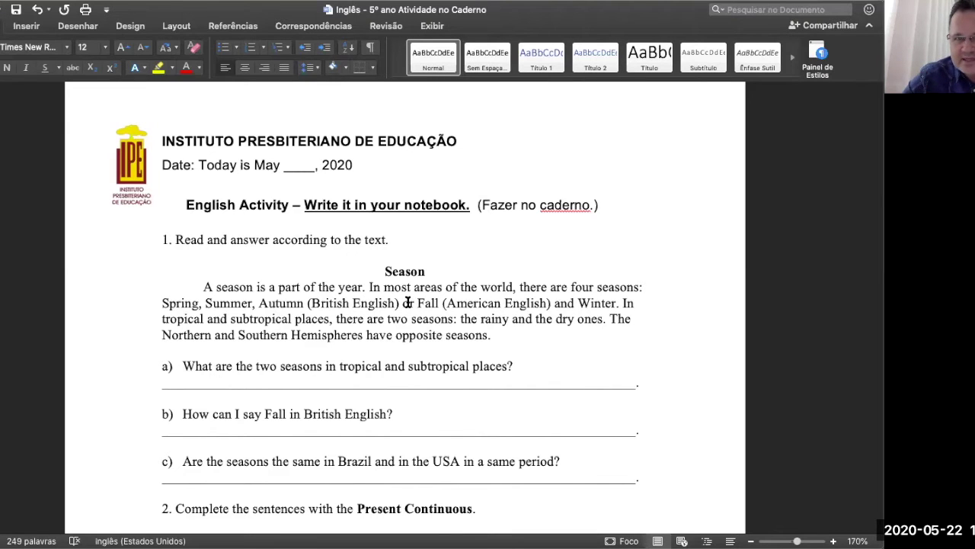
pyautogui.scroll(-3, 407, 302)
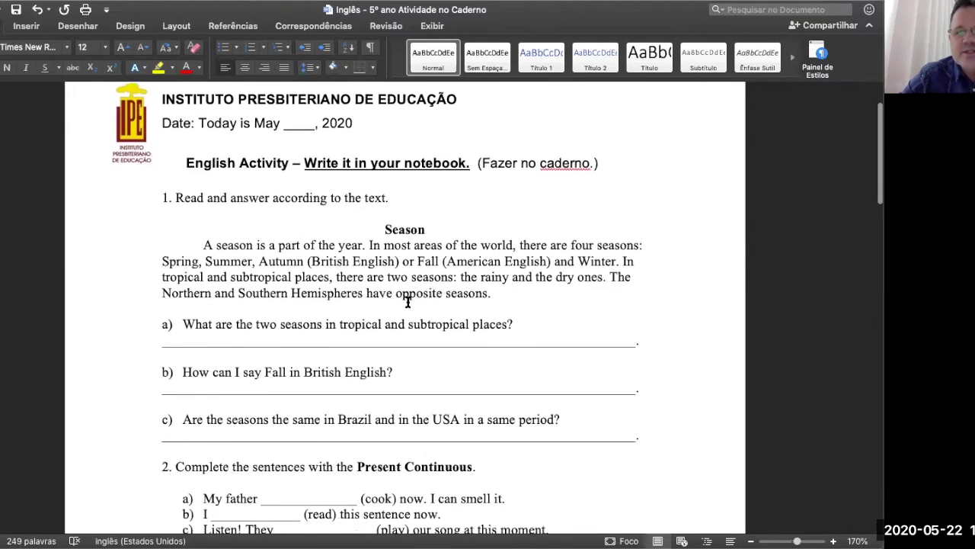
pyautogui.scroll(-1, 408, 302)
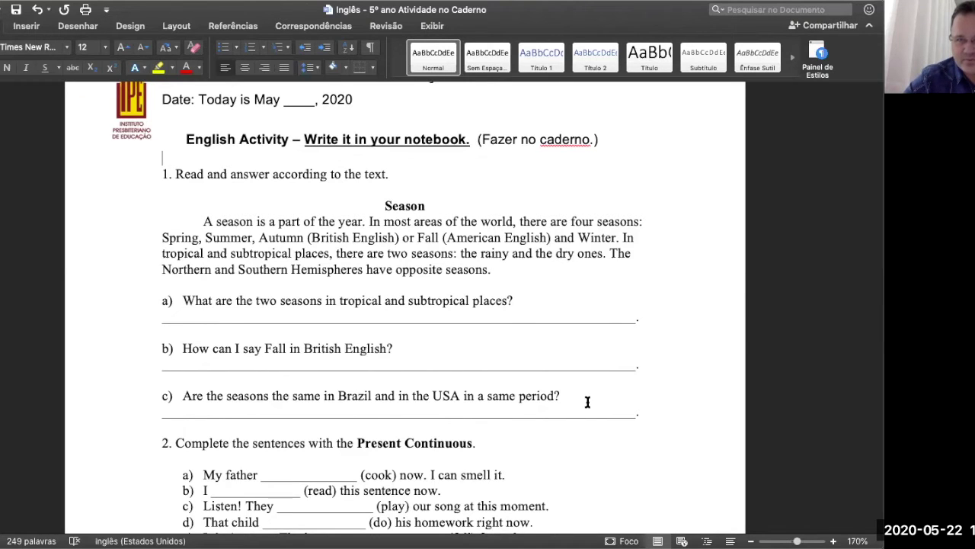
pyautogui.scroll(-2, 586, 401)
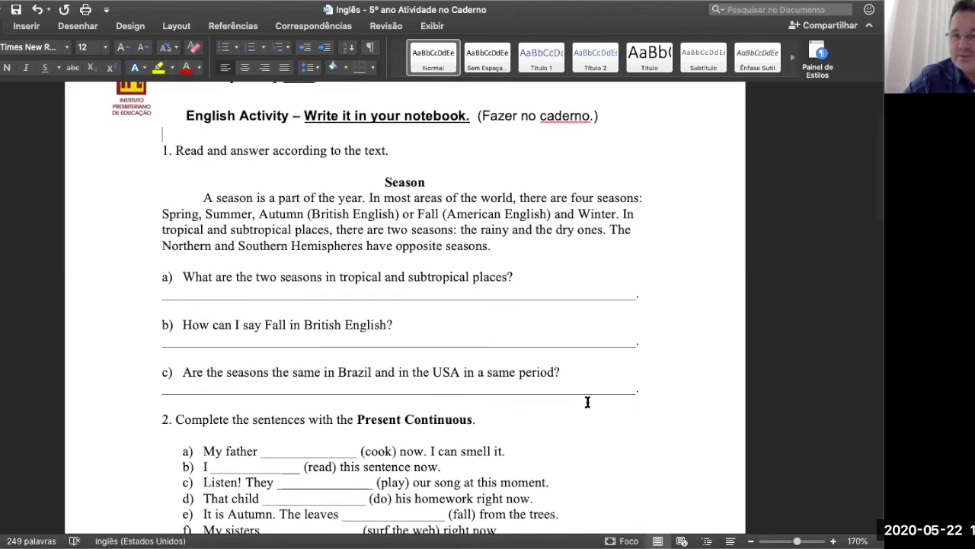
pyautogui.scroll(-5, 587, 402)
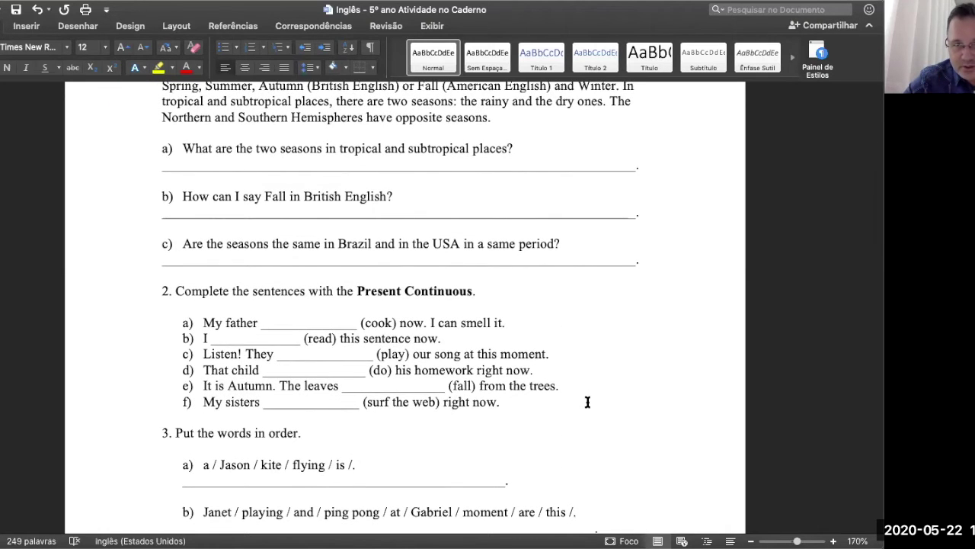
pyautogui.scroll(-1, 586, 402)
pyautogui.scroll(-3, 587, 401)
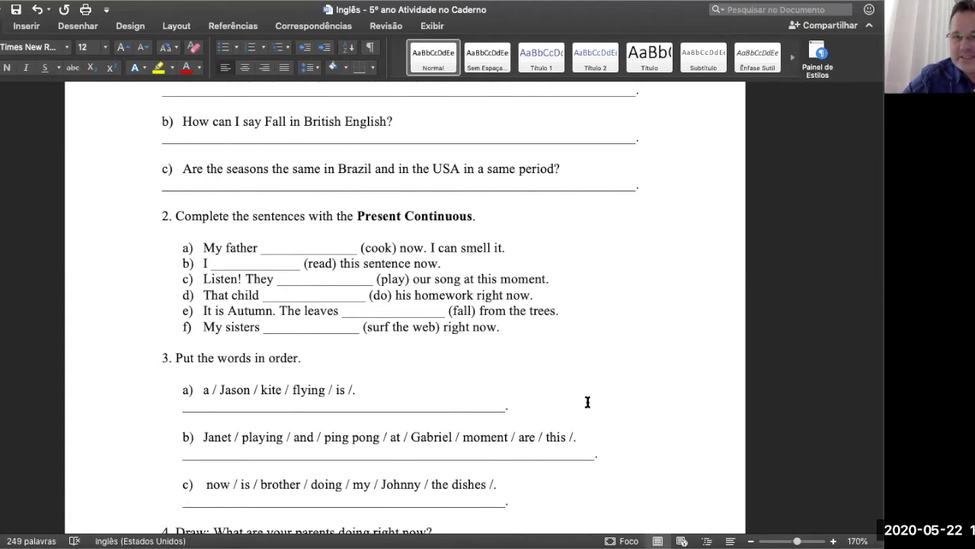
pyautogui.scroll(1, 587, 402)
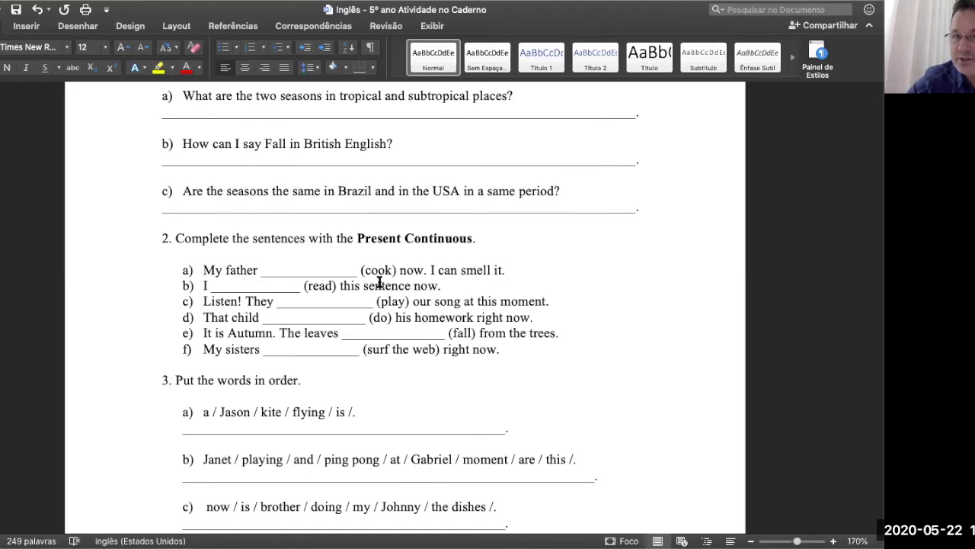
pyautogui.click(261, 271)
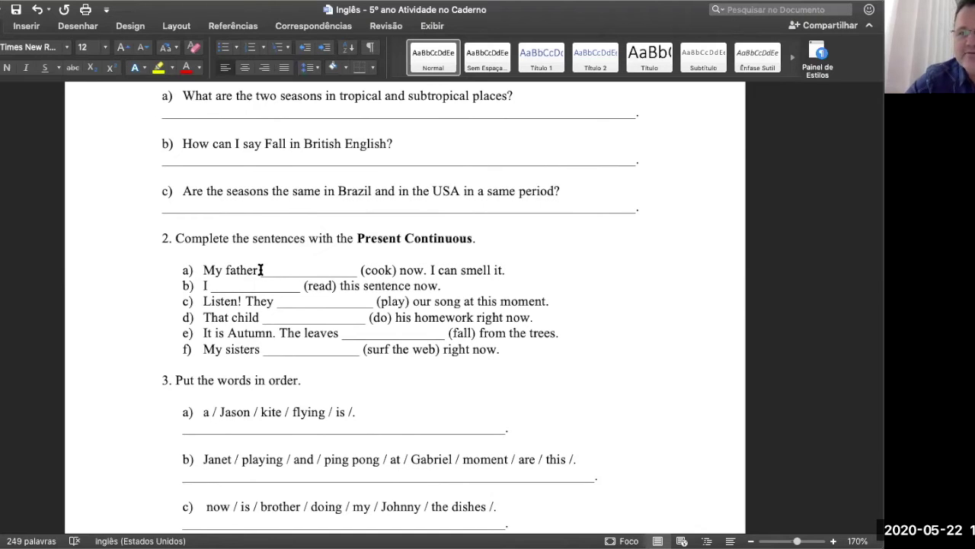
pyautogui.write('is cookk')
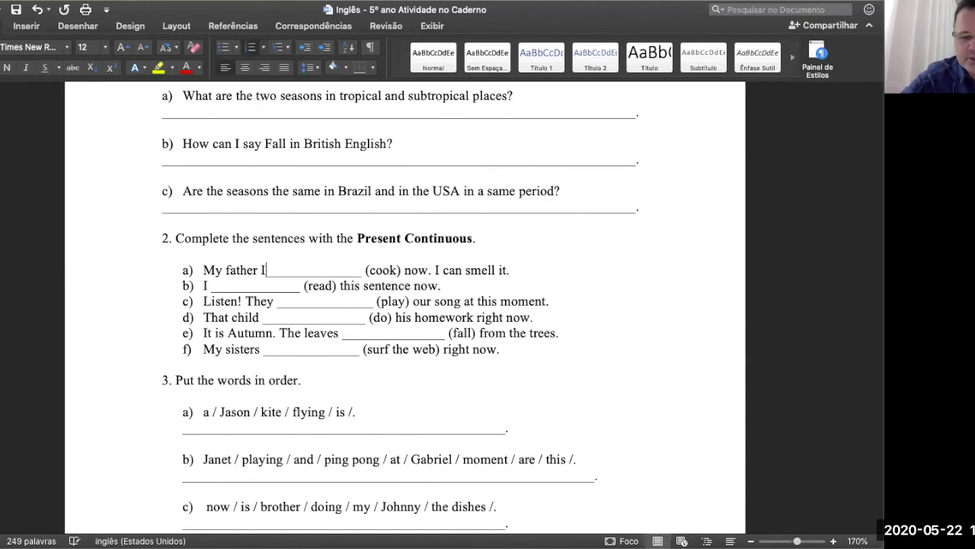
pyautogui.write('i')
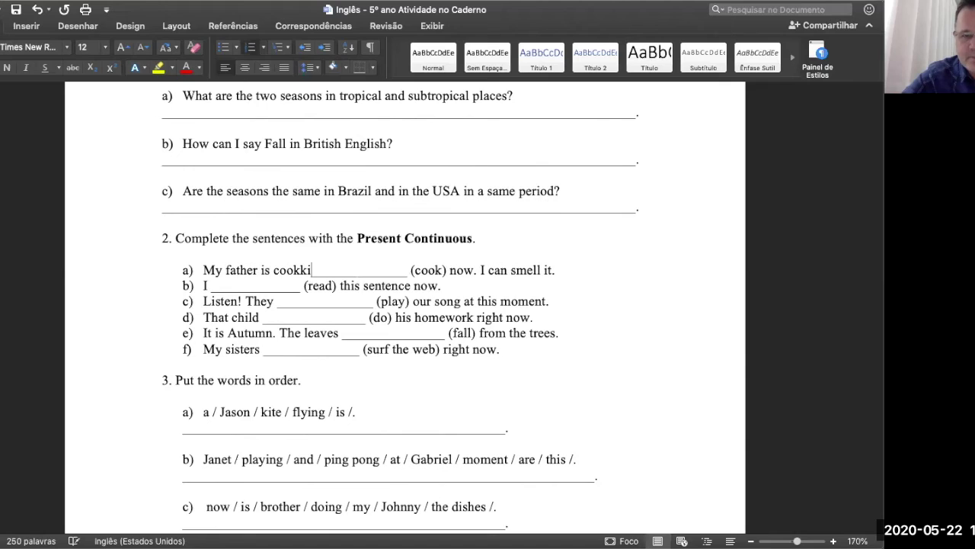
pyautogui.press('BackSpace')
pyautogui.press('BackSpace')
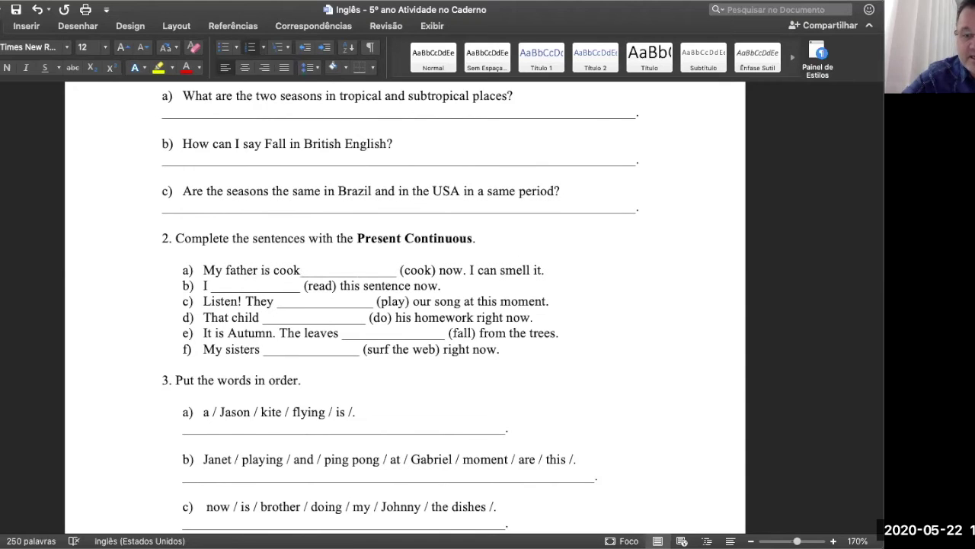
pyautogui.write('ing')
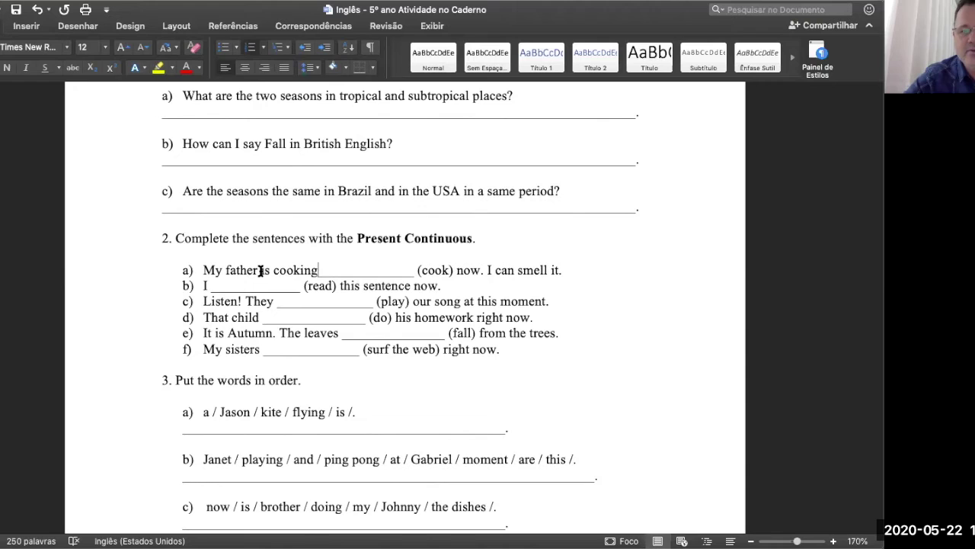
# - Underline 'is cooking' and delete two underscores from the blank after it
pyautogui.moveTo(262, 268); pyautogui.dragTo(311, 268)
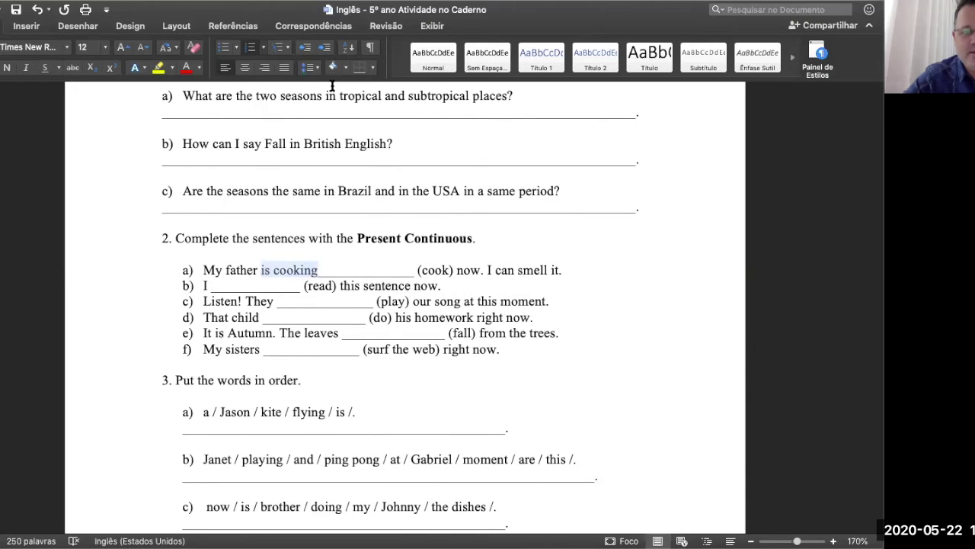
pyautogui.click(44, 67)
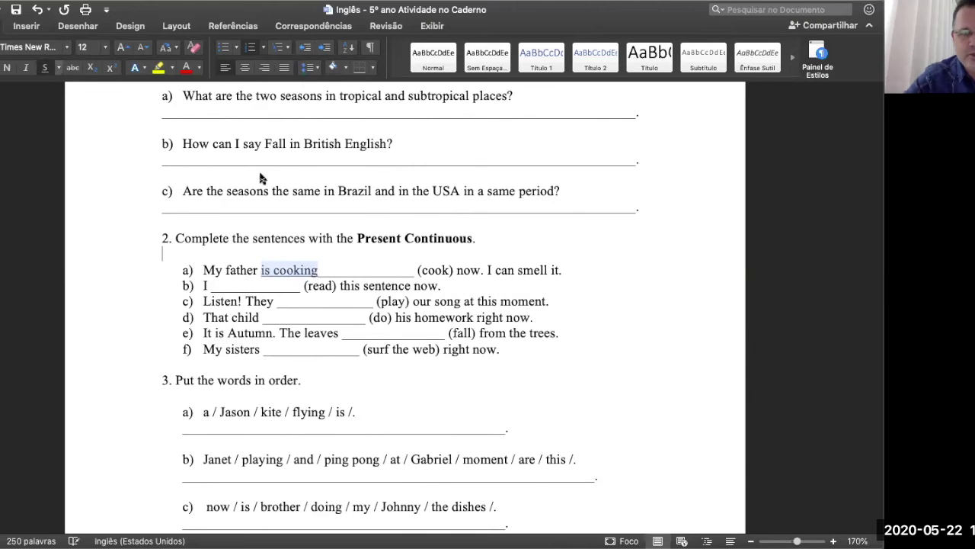
pyautogui.click(406, 271)
pyautogui.press('BackSpace')
pyautogui.press('BackSpace')
pyautogui.press('BackSpace')
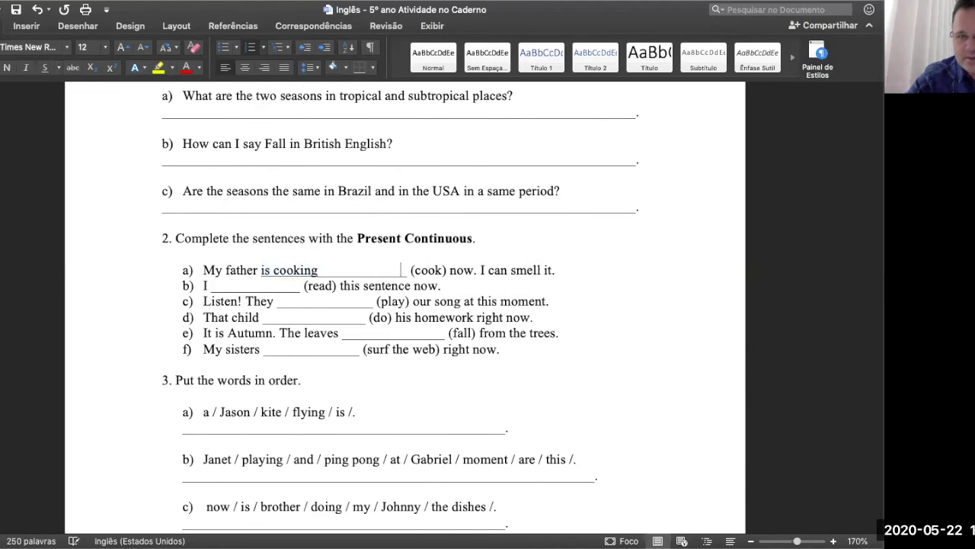
pyautogui.press('BackSpace')
pyautogui.press('BackSpace')
pyautogui.press('BackSpace')
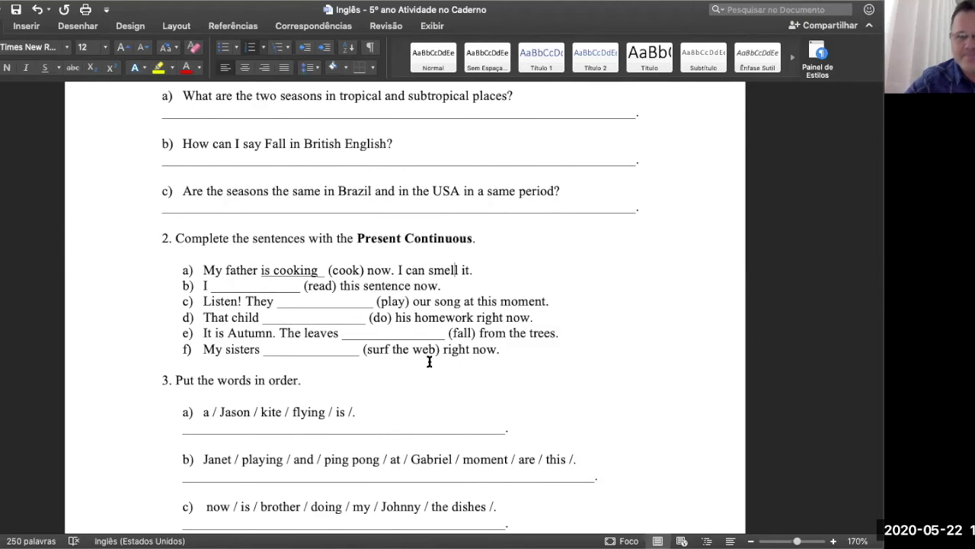
pyautogui.scroll(-5, 429, 362)
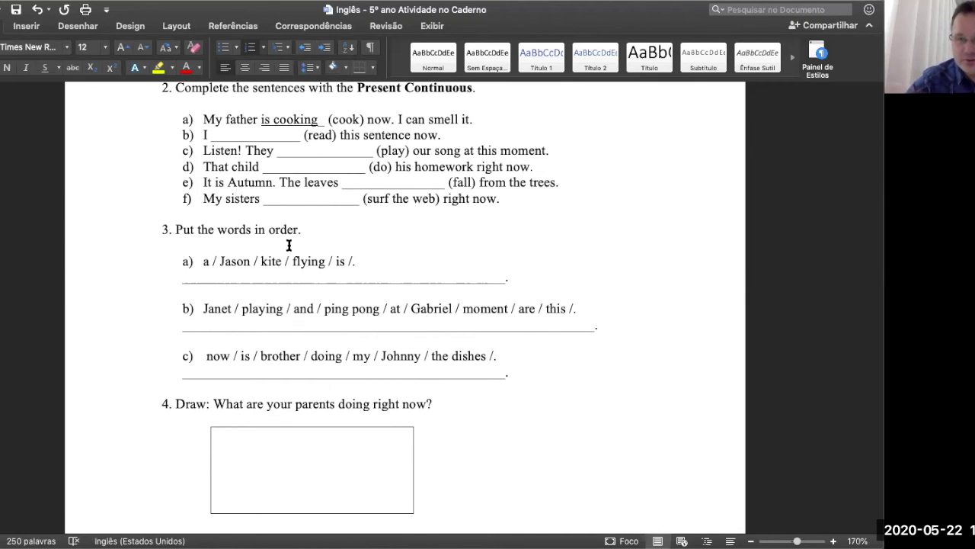
pyautogui.click(207, 276)
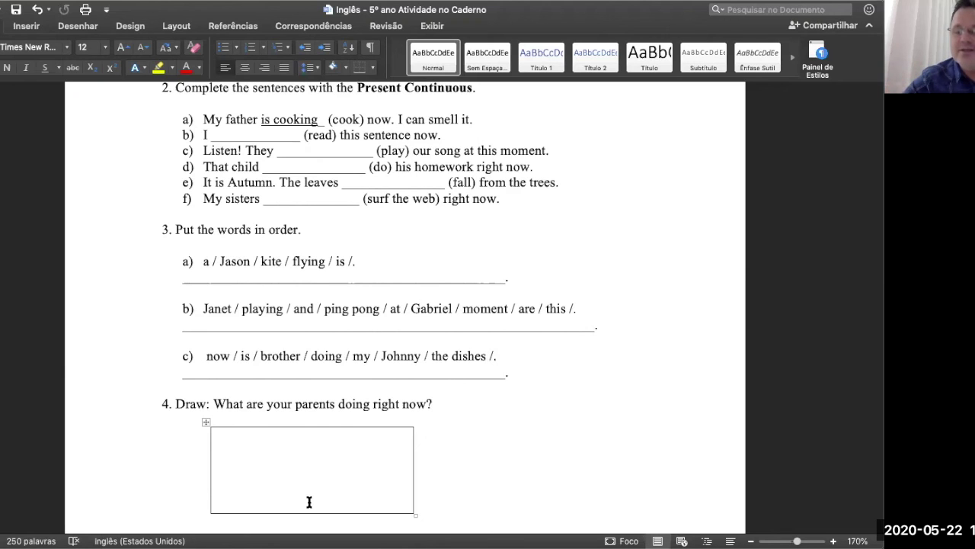
pyautogui.scroll(10, 309, 502)
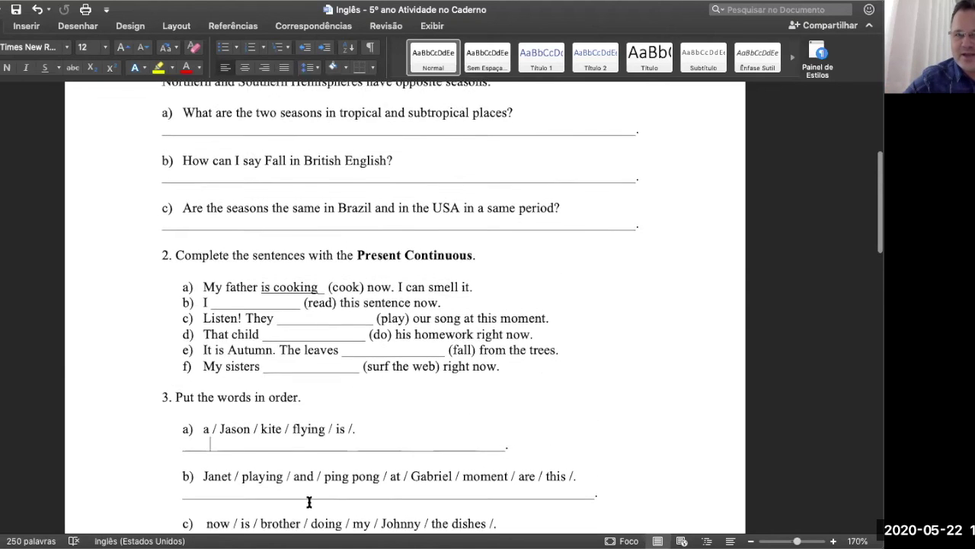
pyautogui.scroll(3, 310, 502)
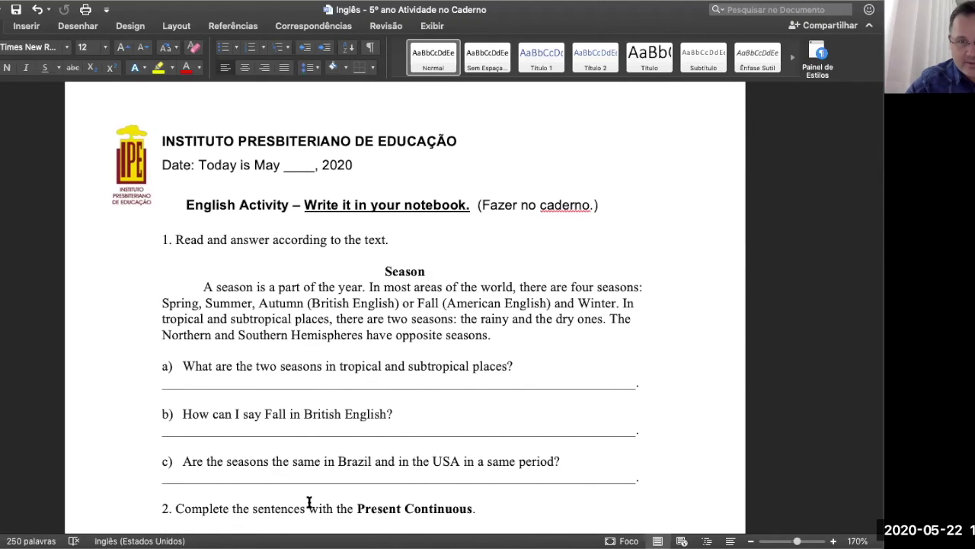
pyautogui.scroll(-1, 310, 501)
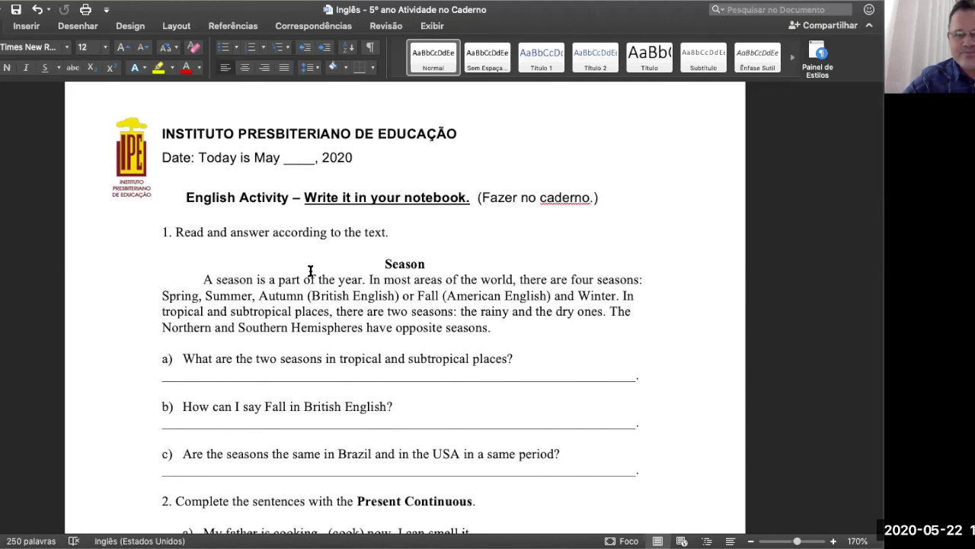
pyautogui.scroll(-5, 350, 336)
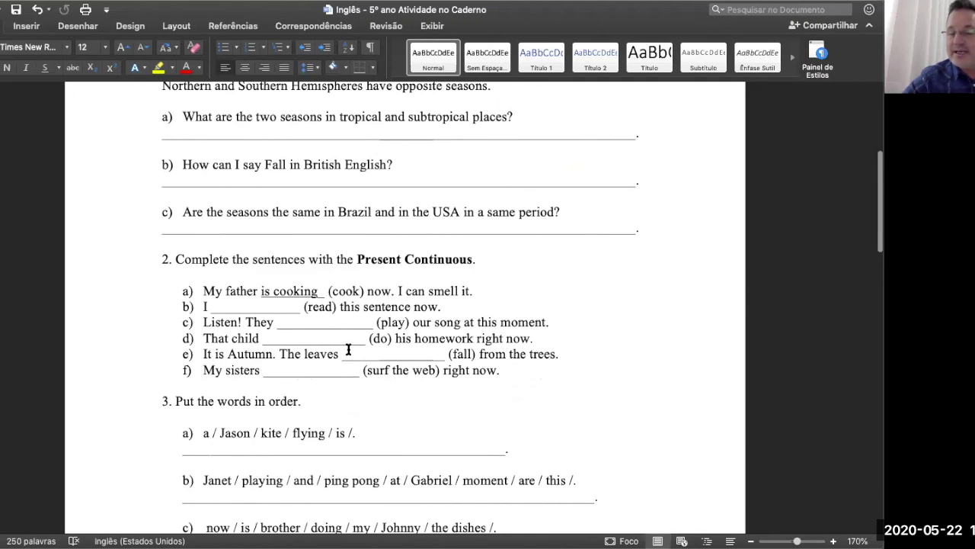
pyautogui.scroll(-3, 358, 341)
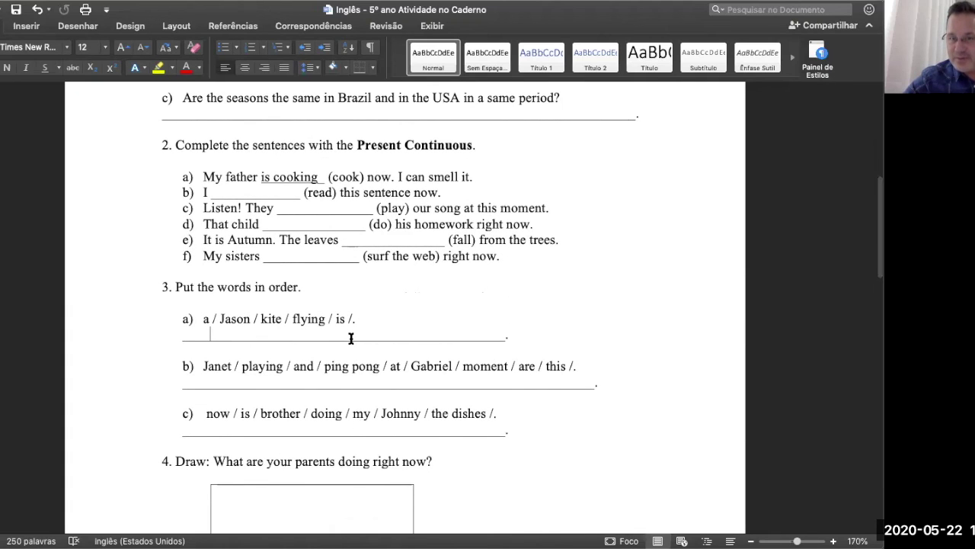
pyautogui.scroll(-6, 350, 339)
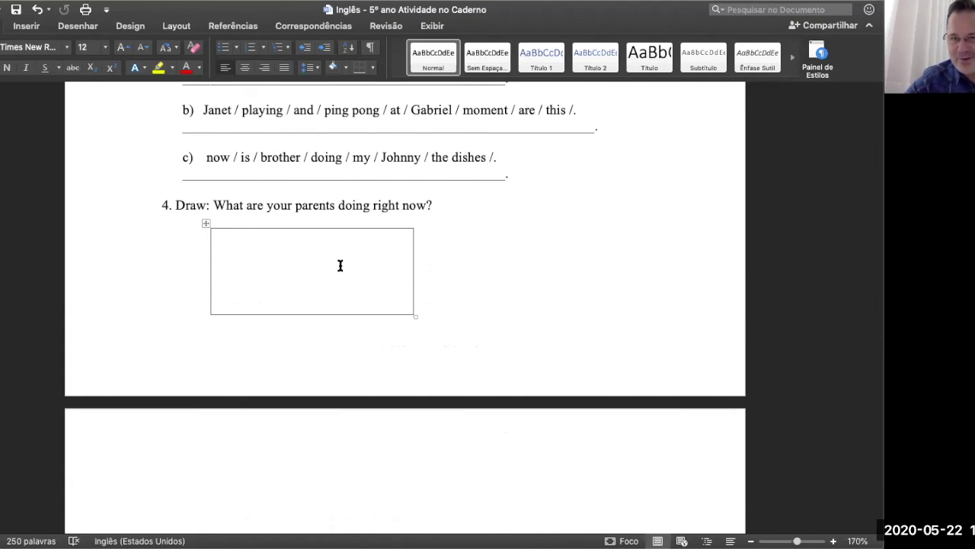
pyautogui.scroll(10, 340, 265)
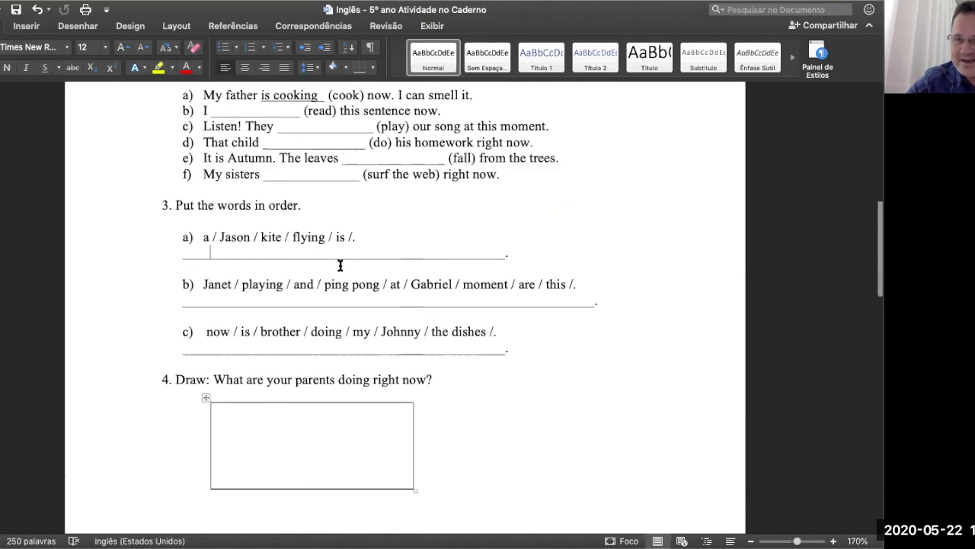
pyautogui.scroll(5, 340, 265)
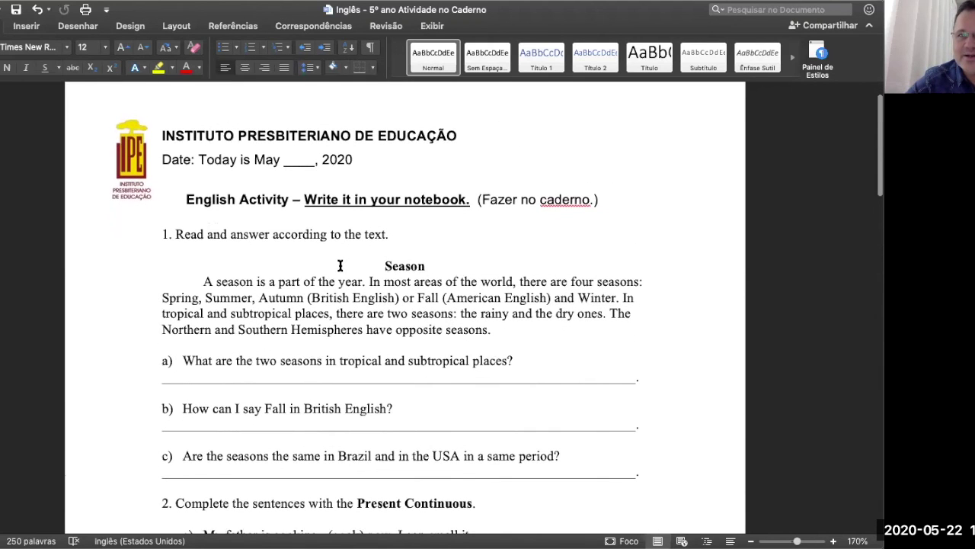